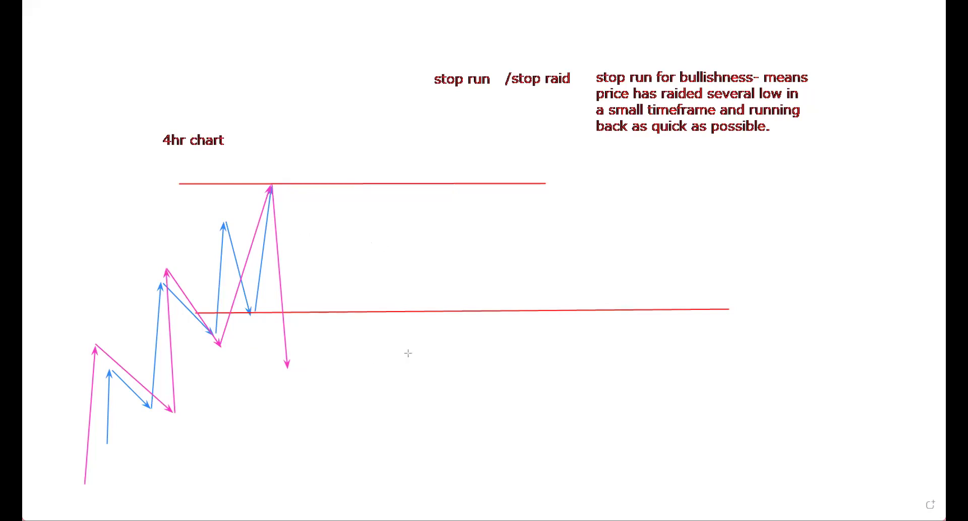
# Draw two red arrows pointing to the recent lows just beneath the lower red line, removing a stray filled rectangle.
pyautogui.moveTo(325, 344); pyautogui.dragTo(257, 316)
pyautogui.moveTo(323, 366); pyautogui.dragTo(222, 336)
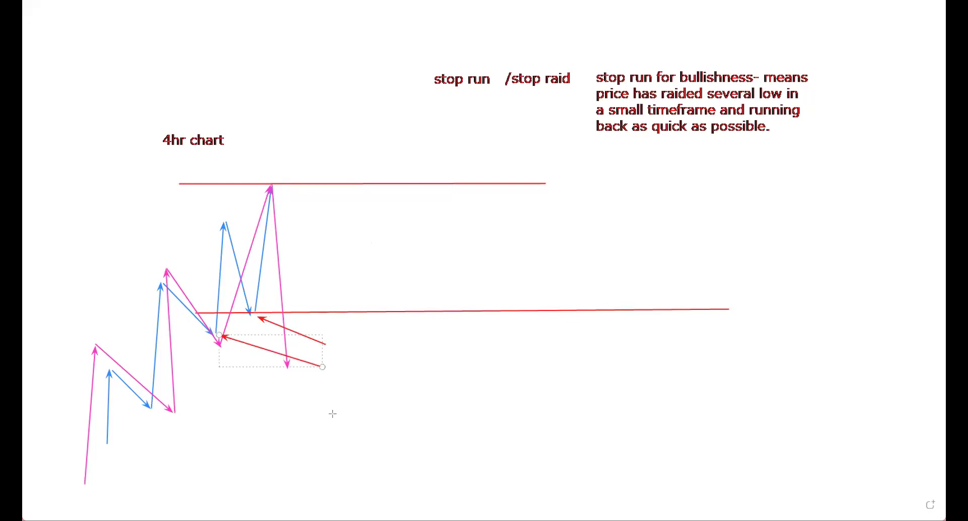
pyautogui.click(673, 412)
pyautogui.moveTo(288, 367); pyautogui.dragTo(315, 316)
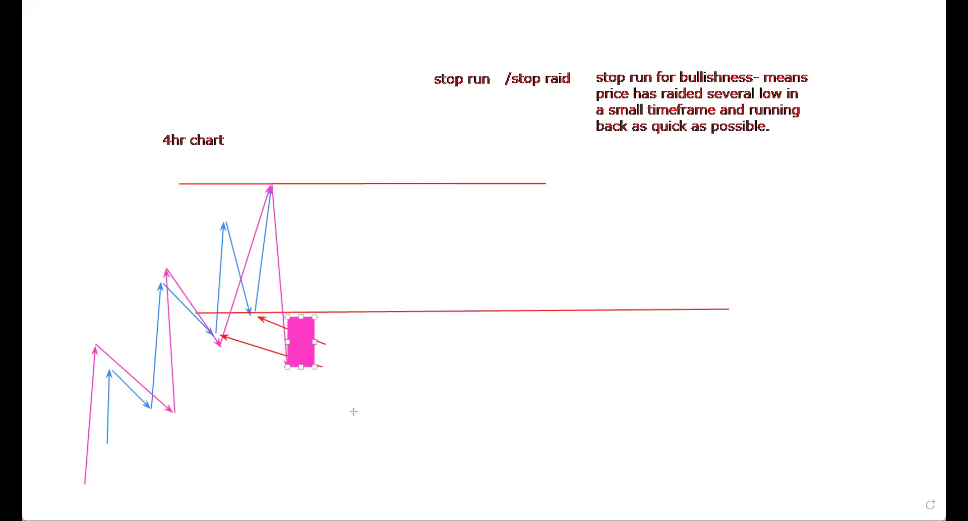
pyautogui.press('Delete')
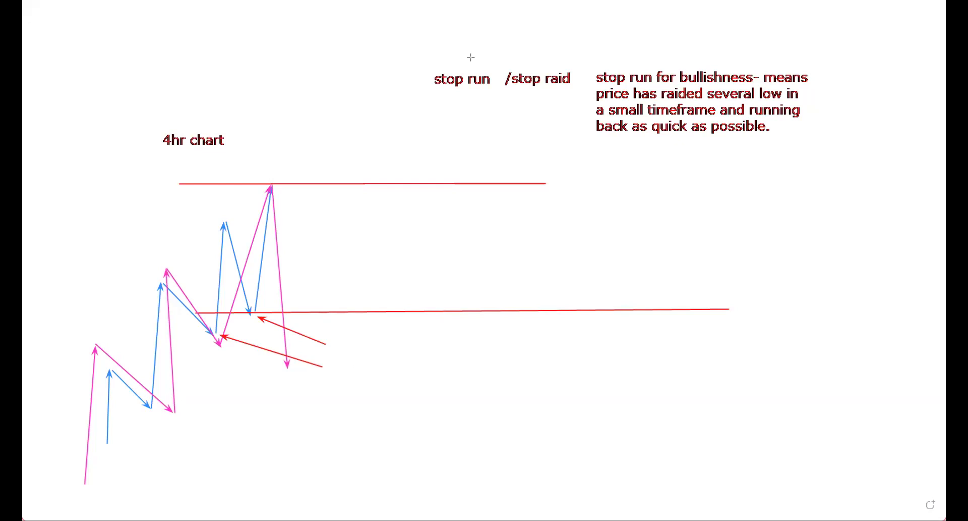
# Draw a pink arrow rising from the last low, circle both of its ends, and sketch a pullback freehand.
pyautogui.moveTo(290, 367); pyautogui.dragTo(331, 211)
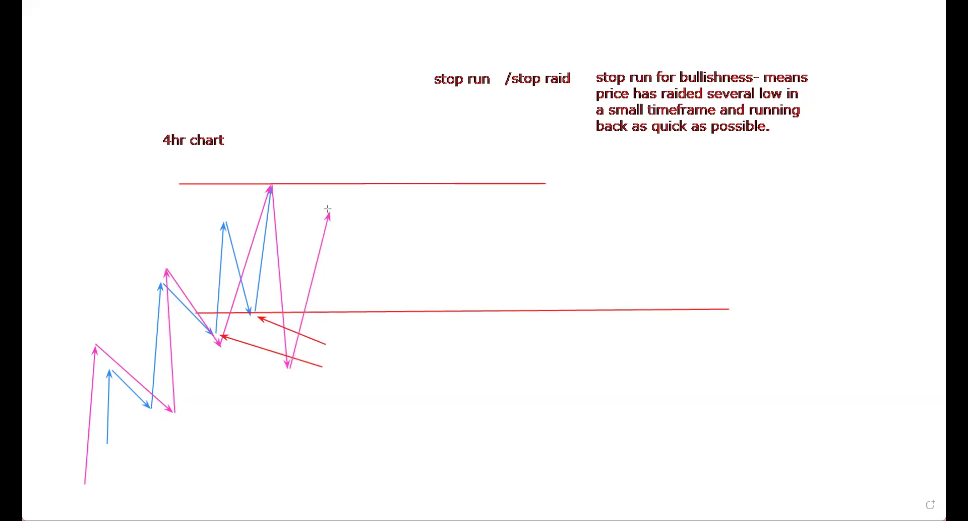
pyautogui.click(419, 247)
pyautogui.moveTo(313, 331)
pyautogui.mouseDown()
pyautogui.moveTo(268, 353)
pyautogui.moveTo(281, 372)
pyautogui.moveTo(310, 325)
pyautogui.mouseUp()
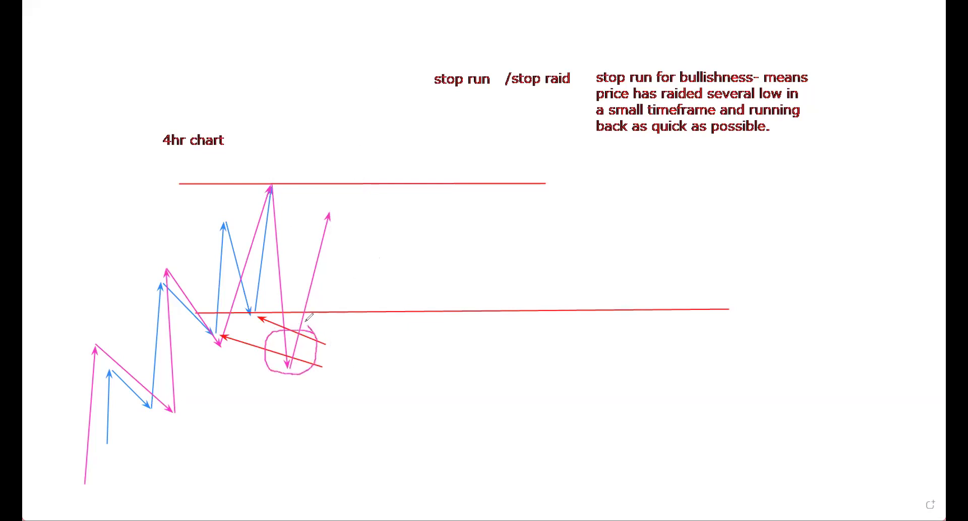
pyautogui.moveTo(326, 201)
pyautogui.mouseDown()
pyautogui.moveTo(302, 230)
pyautogui.moveTo(363, 217)
pyautogui.moveTo(327, 198)
pyautogui.mouseUp()
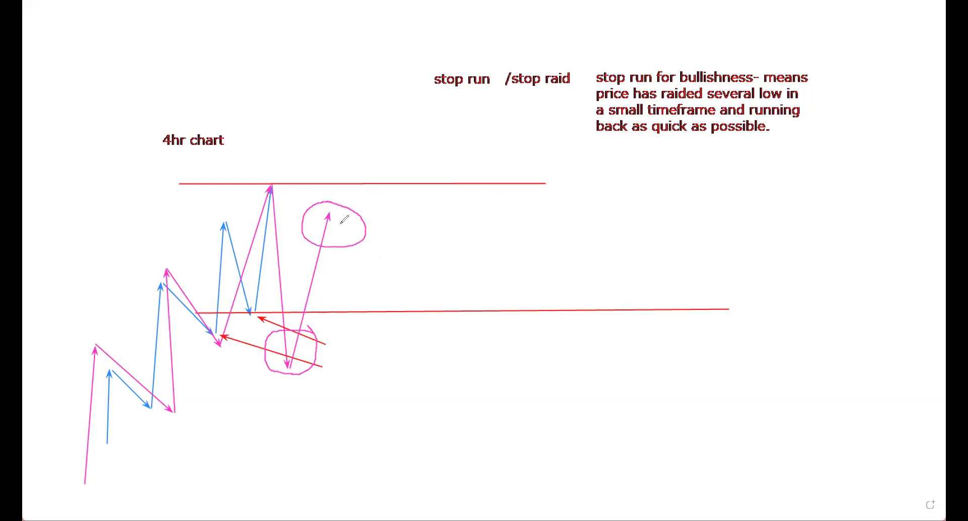
pyautogui.moveTo(329, 213)
pyautogui.mouseDown()
pyautogui.moveTo(343, 217)
pyautogui.moveTo(371, 290)
pyautogui.mouseUp()
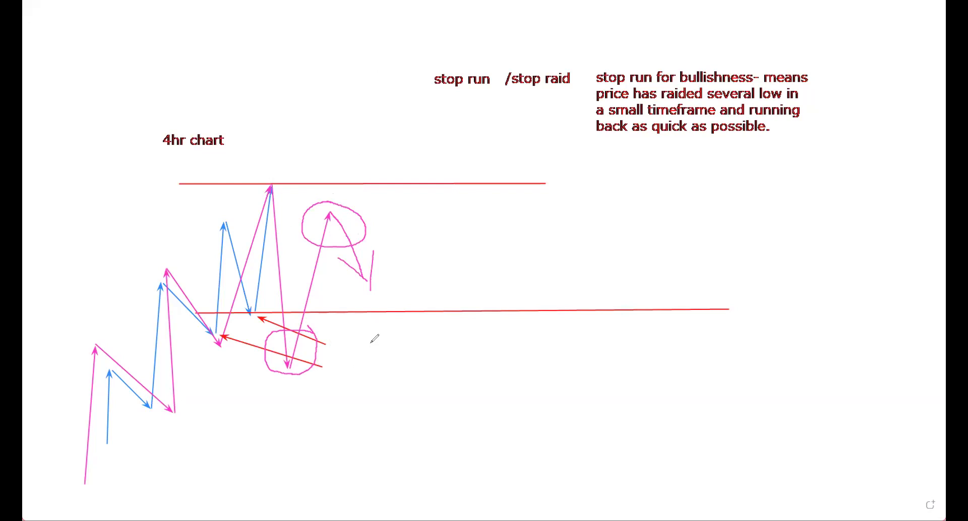
# Undo the pullback sketch, both circles, the rising pink arrow and the two red arrows pointing at the lows.
pyautogui.hotkey('ctrl', 'z')
pyautogui.hotkey('ctrl', 'z')
pyautogui.hotkey('ctrl', 'z')
pyautogui.hotkey('ctrl', 'z')
pyautogui.hotkey('ctrl', 'z')
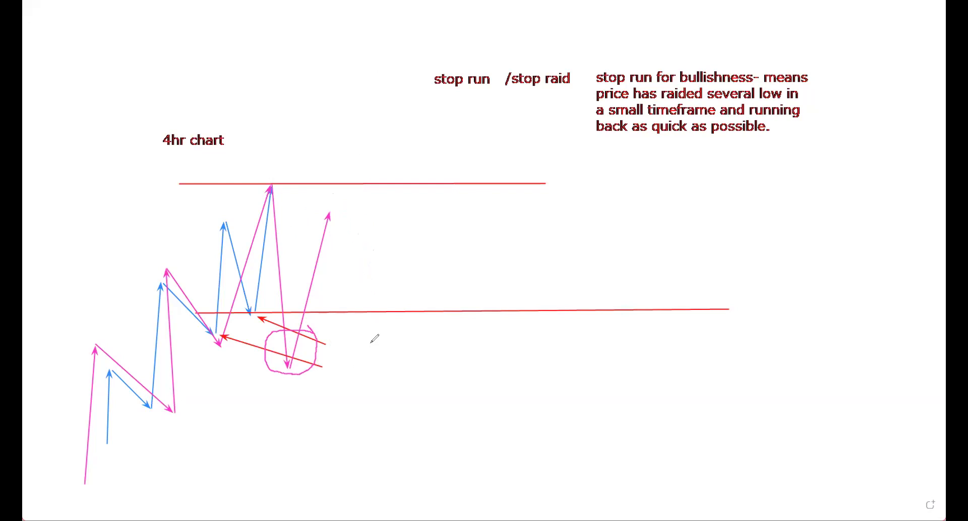
pyautogui.hotkey('ctrl', 'z')
pyautogui.hotkey('ctrl', 'z')
pyautogui.hotkey('ctrl', 'z')
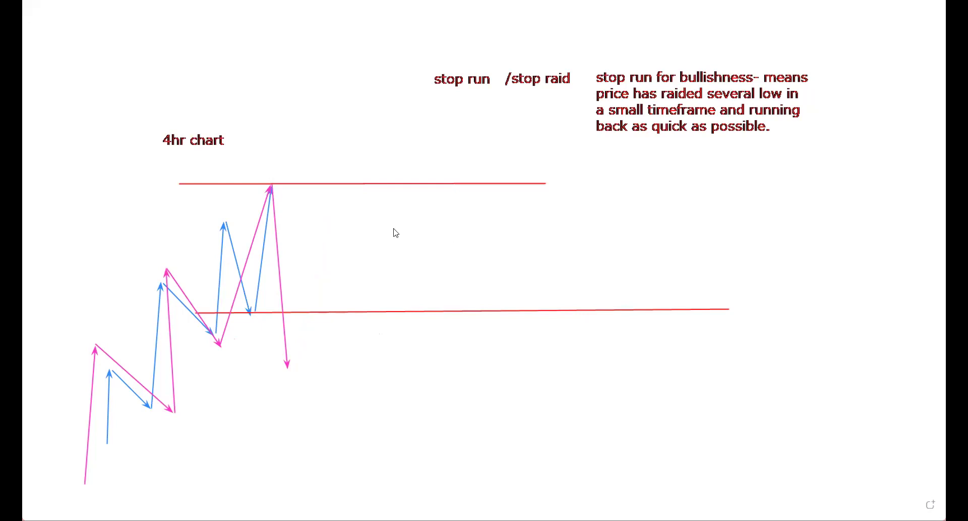
# Switch to MetaTrader and enlarge the GOLD weekly chart over the March 2019 to May 2021 period.
pyautogui.hotkey('alt', 'Tab')
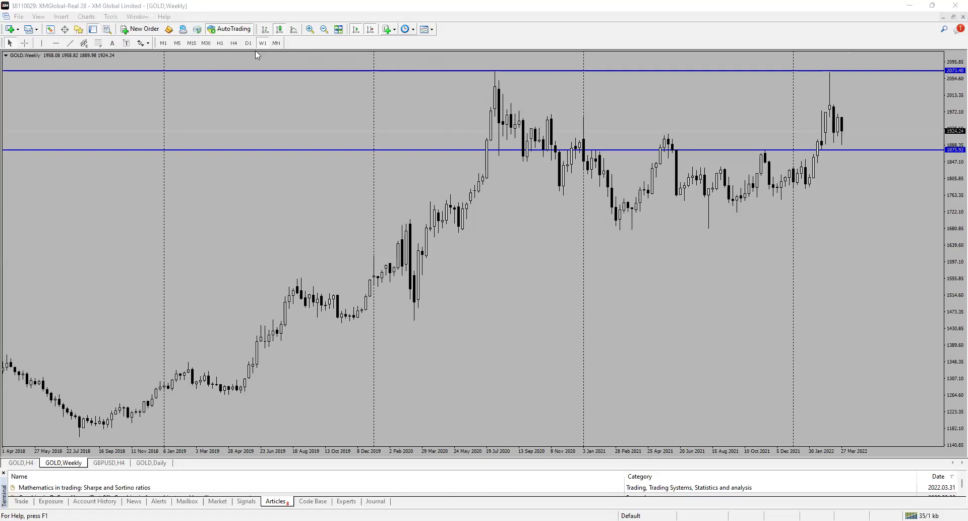
pyautogui.click(311, 30)
pyautogui.scroll(5, 291, 305)
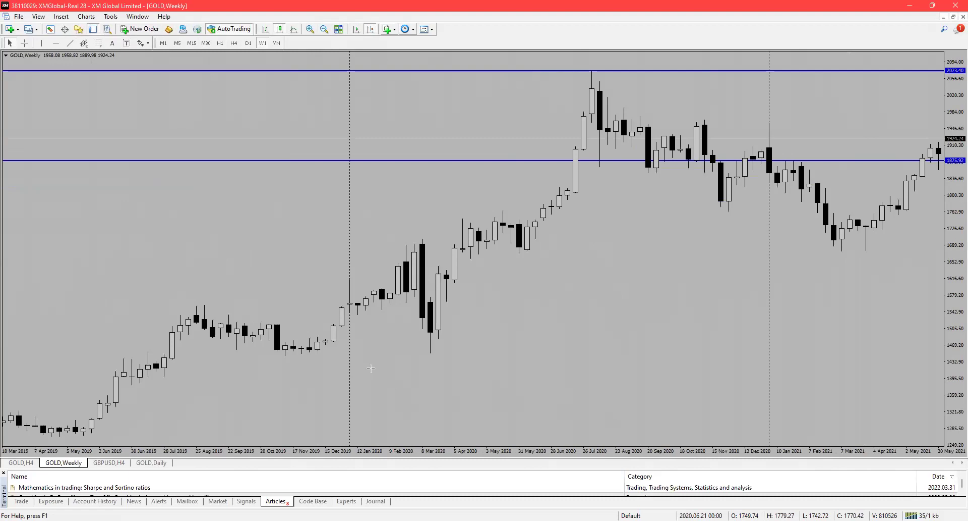
pyautogui.moveTo(330, 387)
pyautogui.mouseDown()
pyautogui.moveTo(314, 352)
pyautogui.moveTo(419, 250)
pyautogui.mouseUp()
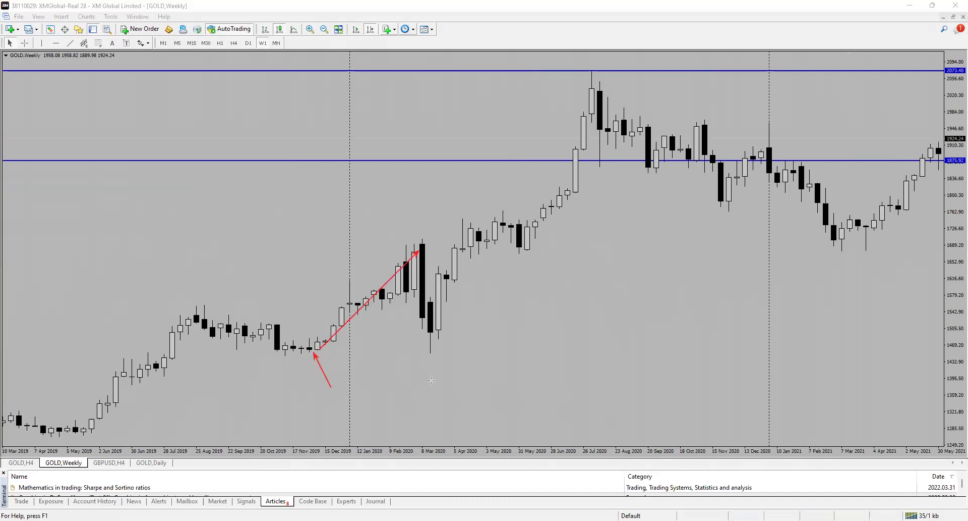
pyautogui.hotkey('ctrl', 'z')
pyautogui.hotkey('ctrl', 'z')
# Mark four successive weekly lows before March 2020 with red arrows and briefly trace the March 2020 drop through them.
pyautogui.moveTo(360, 355); pyautogui.dragTo(310, 352)
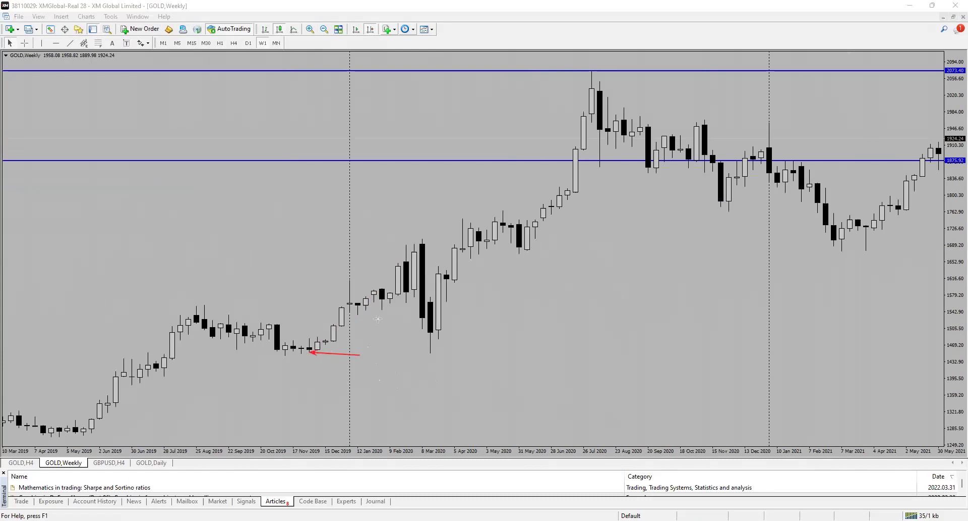
pyautogui.moveTo(390, 319); pyautogui.dragTo(360, 317)
pyautogui.hotkey('ctrl', 'z')
pyautogui.moveTo(399, 316); pyautogui.dragTo(357, 315)
pyautogui.moveTo(411, 309); pyautogui.dragTo(382, 309)
pyautogui.moveTo(419, 301); pyautogui.dragTo(407, 302)
pyautogui.moveTo(421, 238); pyautogui.dragTo(428, 349)
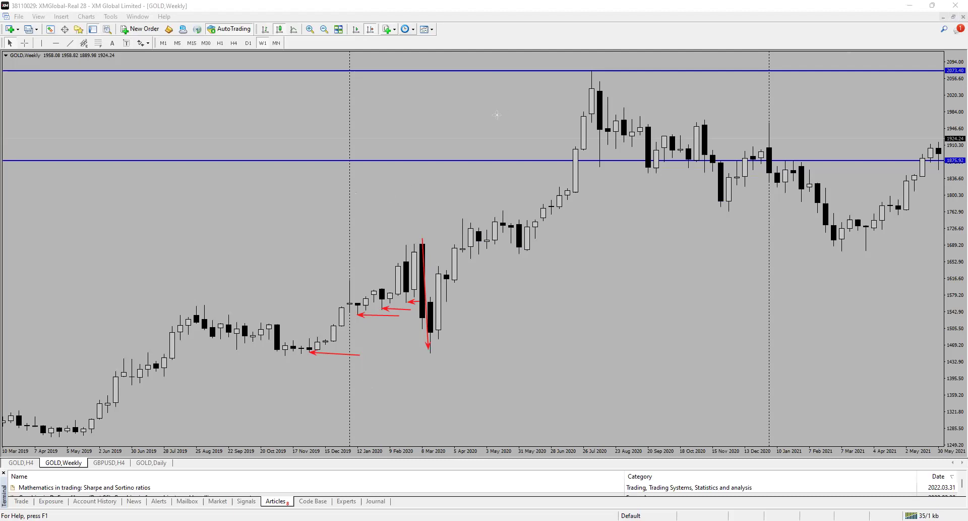
pyautogui.hotkey('ctrl', 'z')
# Draw red arrows following the rally from the March 2020 low up to the high near the 2073.40 line.
pyautogui.moveTo(423, 364)
pyautogui.mouseDown()
pyautogui.moveTo(431, 339)
pyautogui.moveTo(443, 339)
pyautogui.moveTo(457, 278)
pyautogui.mouseUp()
pyautogui.moveTo(461, 266); pyautogui.dragTo(477, 246)
pyautogui.moveTo(495, 231); pyautogui.dragTo(509, 217)
pyautogui.moveTo(524, 202); pyautogui.dragTo(552, 156)
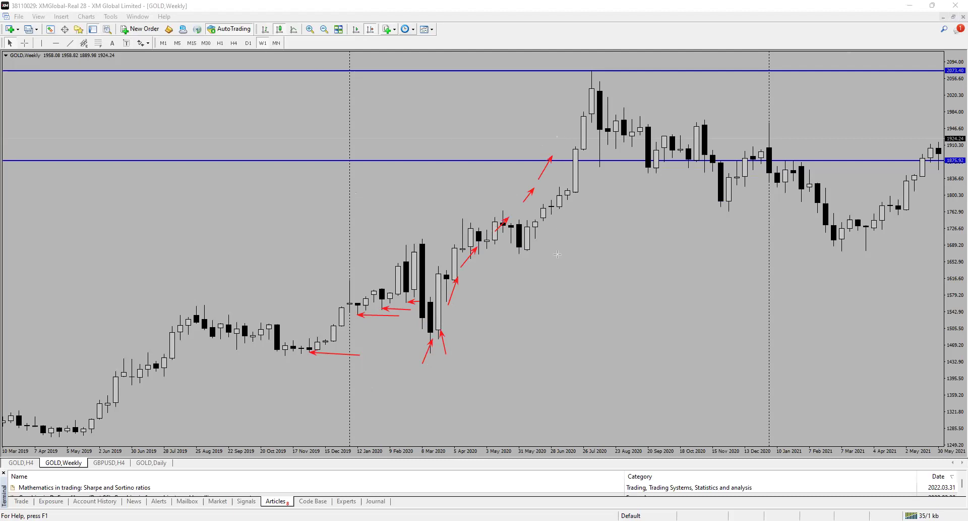
pyautogui.moveTo(457, 340)
pyautogui.mouseDown()
pyautogui.moveTo(538, 203)
pyautogui.moveTo(586, 90)
pyautogui.mouseUp()
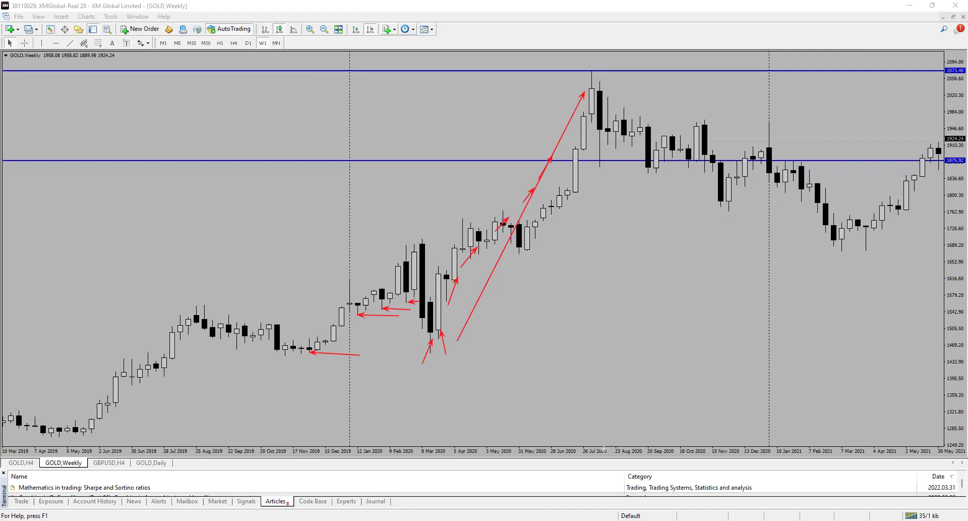
# Undo the red arrows that follow the rally from the March 2020 low.
pyautogui.hotkey('ctrl', 'z')
pyautogui.hotkey('ctrl', 'z')
pyautogui.hotkey('ctrl', 'z')
pyautogui.hotkey('ctrl', 'z')
pyautogui.hotkey('ctrl', 'z')
pyautogui.hotkey('ctrl', 'z')
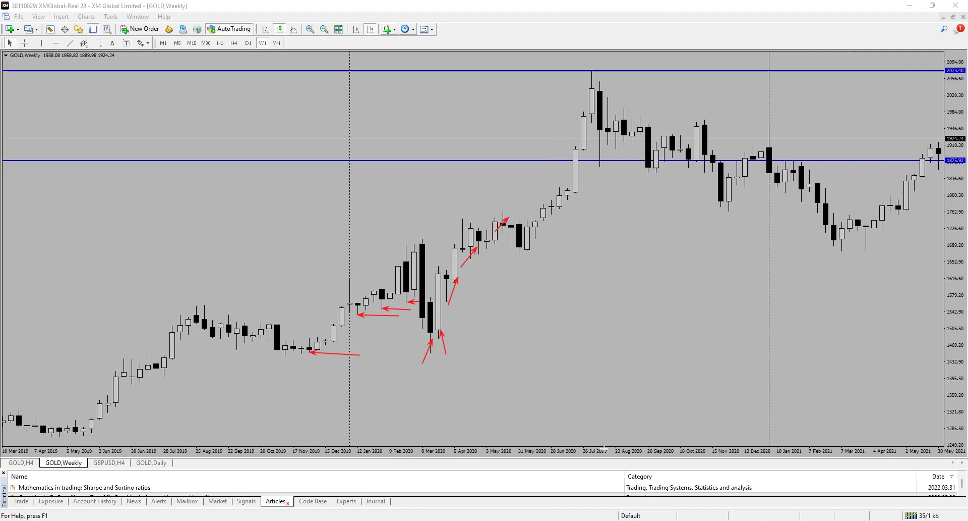
pyautogui.hotkey('ctrl', 'z')
pyautogui.hotkey('ctrl', 'z')
# Sketch a further fall from the March 2020 rebound with a red arrow, and undo all remaining arrows on the chart.
pyautogui.moveTo(437, 254)
pyautogui.mouseDown()
pyautogui.moveTo(431, 346)
pyautogui.moveTo(438, 261)
pyautogui.moveTo(466, 403)
pyautogui.mouseUp()
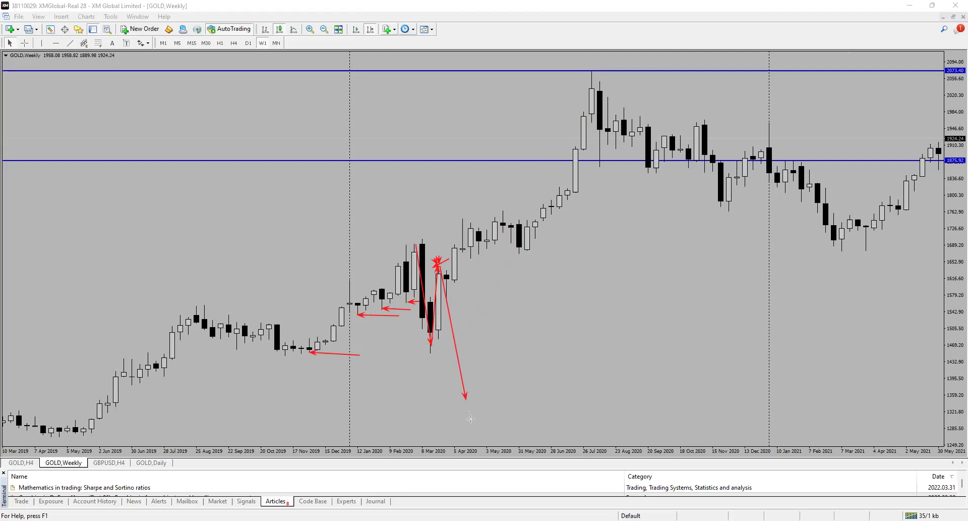
pyautogui.hotkey('ctrl', 'z')
pyautogui.hotkey('ctrl', 'z')
pyautogui.hotkey('ctrl', 'z')
pyautogui.hotkey('ctrl', 'z')
pyautogui.hotkey('ctrl', 'z')
pyautogui.hotkey('ctrl', 'z')
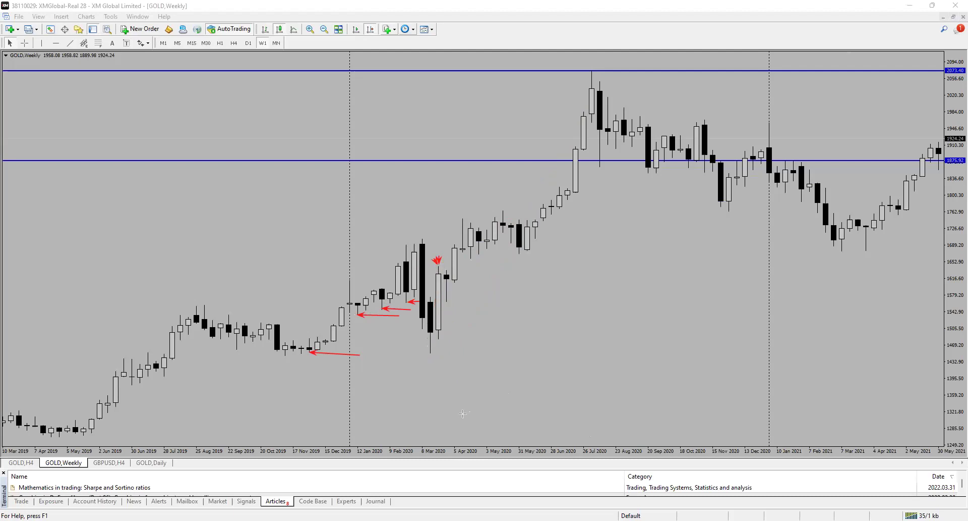
pyautogui.hotkey('ctrl', 'z')
pyautogui.hotkey('ctrl', 'z')
pyautogui.hotkey('ctrl', 'z')
pyautogui.hotkey('ctrl', 'z')
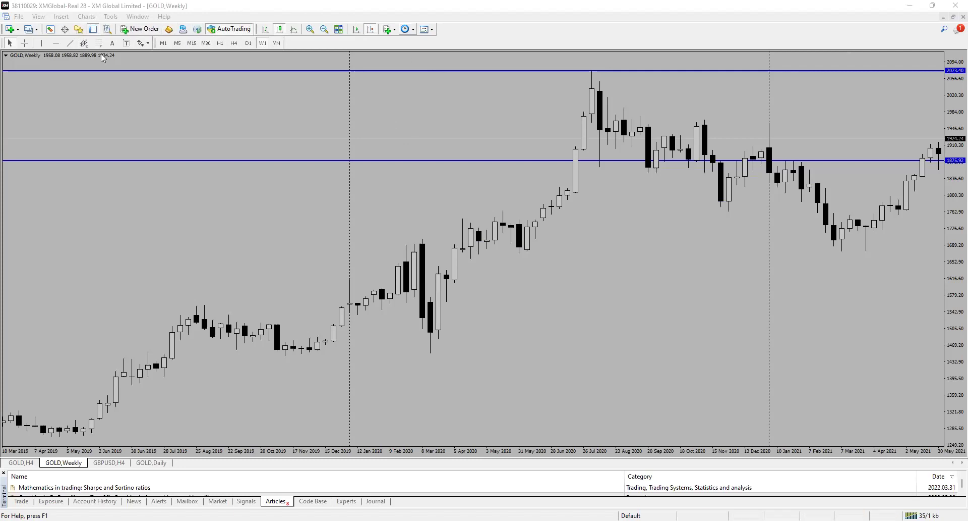
pyautogui.click(83, 17)
pyautogui.moveTo(61, 17)
pyautogui.moveTo(103, 93)
pyautogui.click(146, 113)
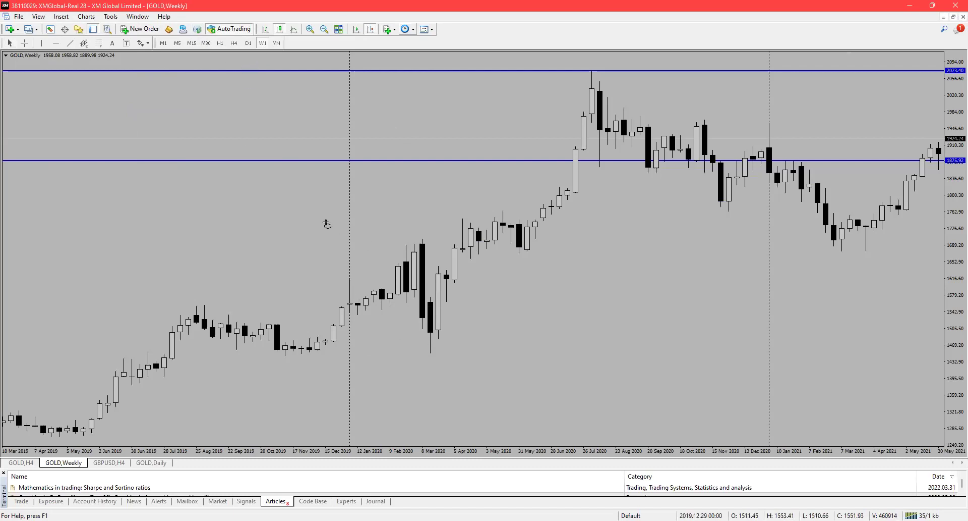
# Draw a rectangle around the January to February 2020 weekly candles, just before the March drop.
pyautogui.click(61, 16)
pyautogui.moveTo(117, 96)
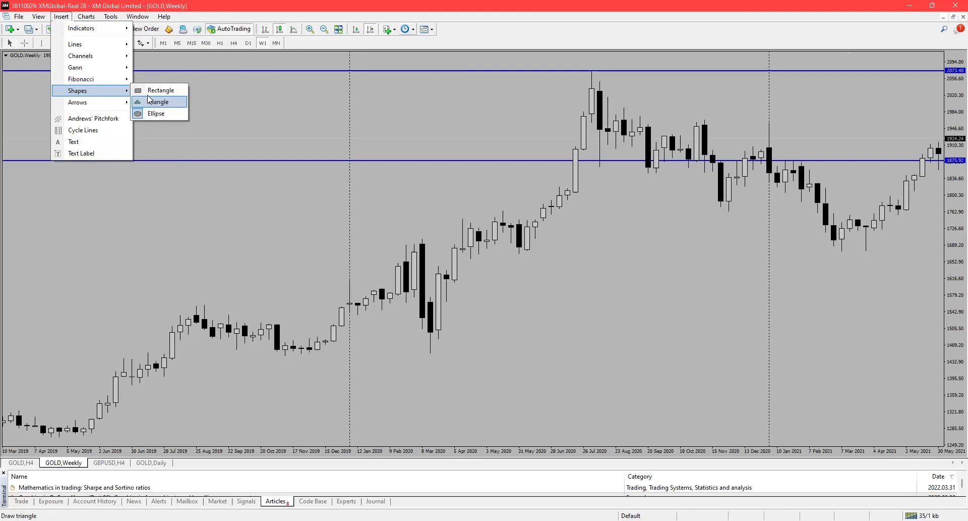
pyautogui.click(157, 90)
pyautogui.moveTo(355, 316); pyautogui.dragTo(414, 229)
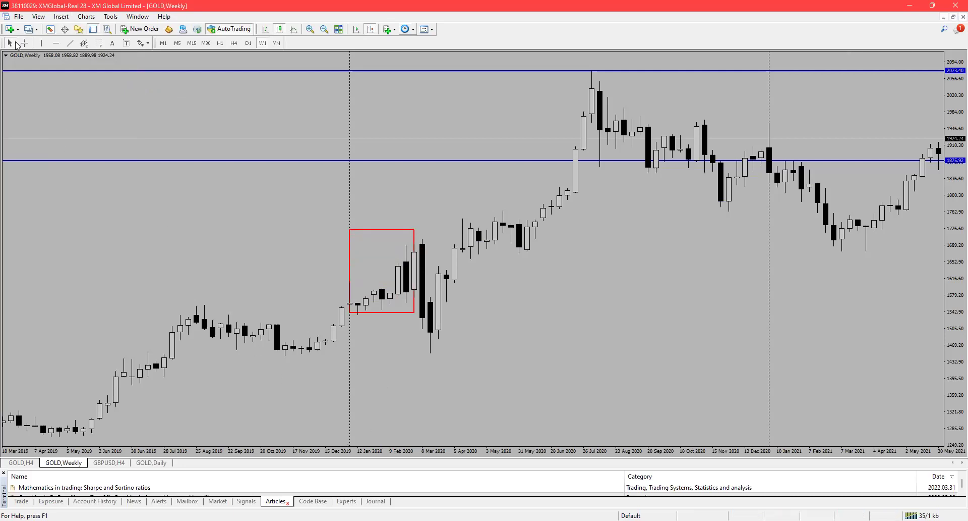
# Show the GOLD chart in the monthly timeframe, enlarged, and move the red rectangle off the early 2020 candles.
pyautogui.click(276, 43)
pyautogui.scroll(5, 188, 328)
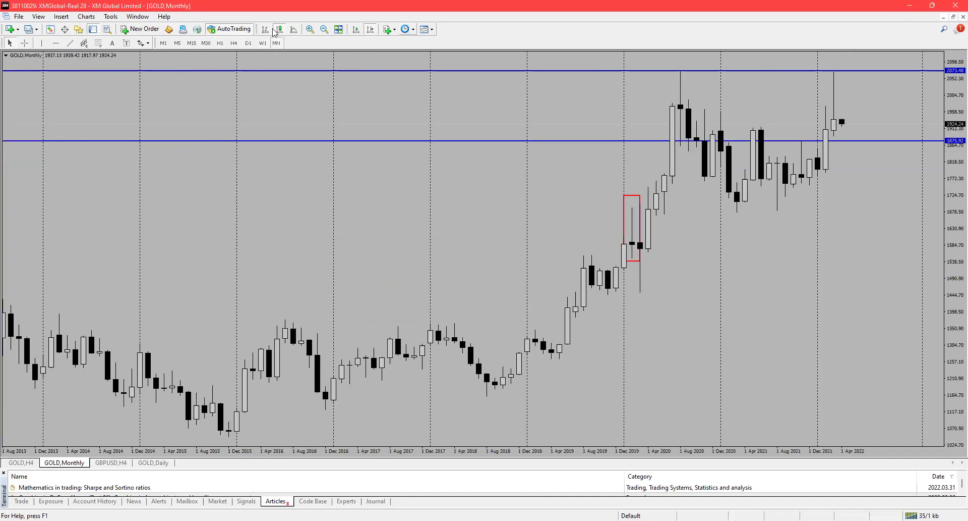
pyautogui.click(311, 30)
pyautogui.scroll(-10, 494, 376)
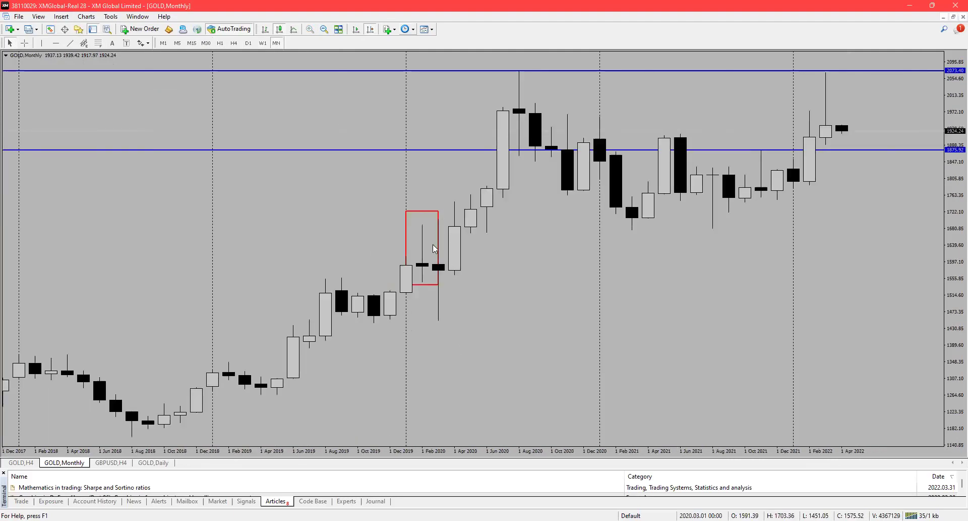
pyautogui.moveTo(421, 250); pyautogui.dragTo(340, 215)
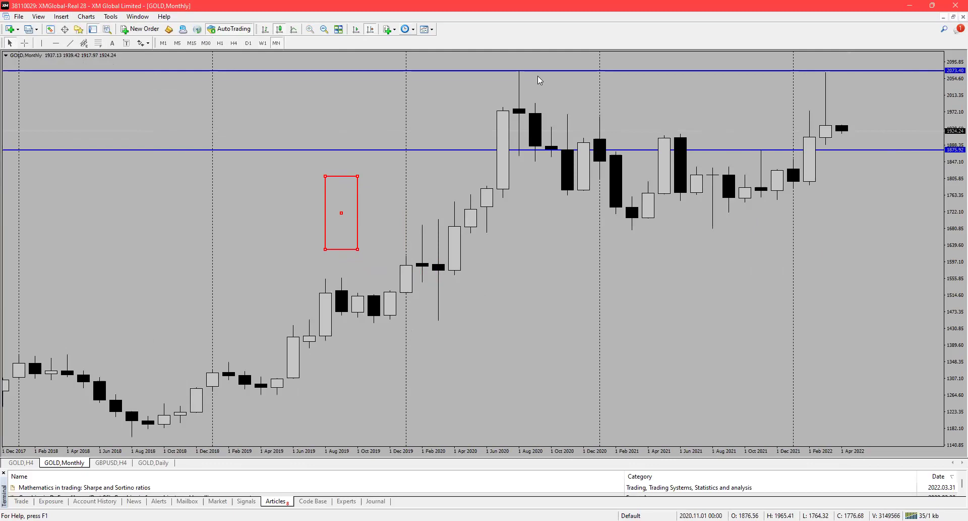
pyautogui.moveTo(408, 220)
pyautogui.mouseDown()
pyautogui.moveTo(444, 241)
pyautogui.moveTo(428, 291)
pyautogui.moveTo(412, 218)
pyautogui.mouseUp()
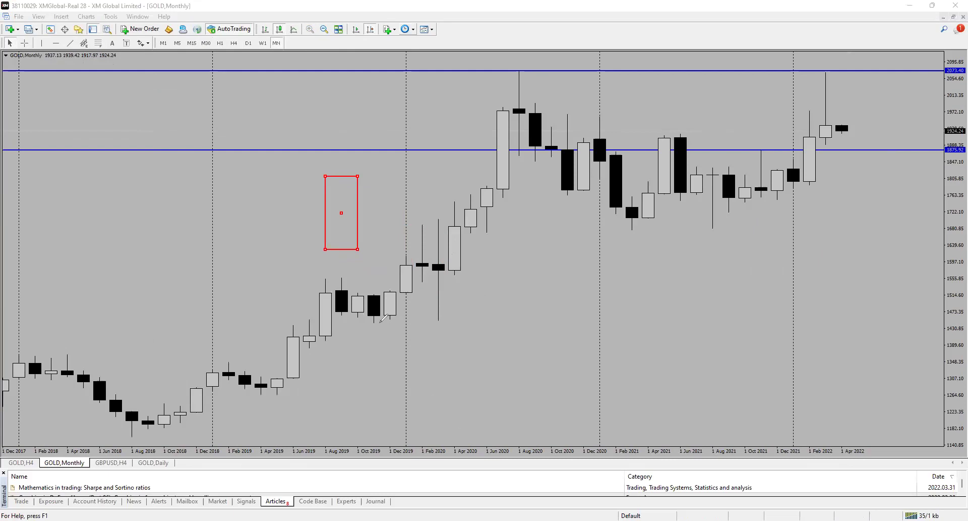
pyautogui.moveTo(373, 322)
pyautogui.mouseDown()
pyautogui.moveTo(454, 325)
pyautogui.moveTo(427, 320)
pyautogui.mouseUp()
pyautogui.hotkey('ctrl', 'z')
pyautogui.hotkey('ctrl', 'z')
# Move the lower horizontal line to the late 2019 low at 1445.29 and briefly mark the March 2020 wick reaching it.
pyautogui.moveTo(485, 151); pyautogui.dragTo(472, 331)
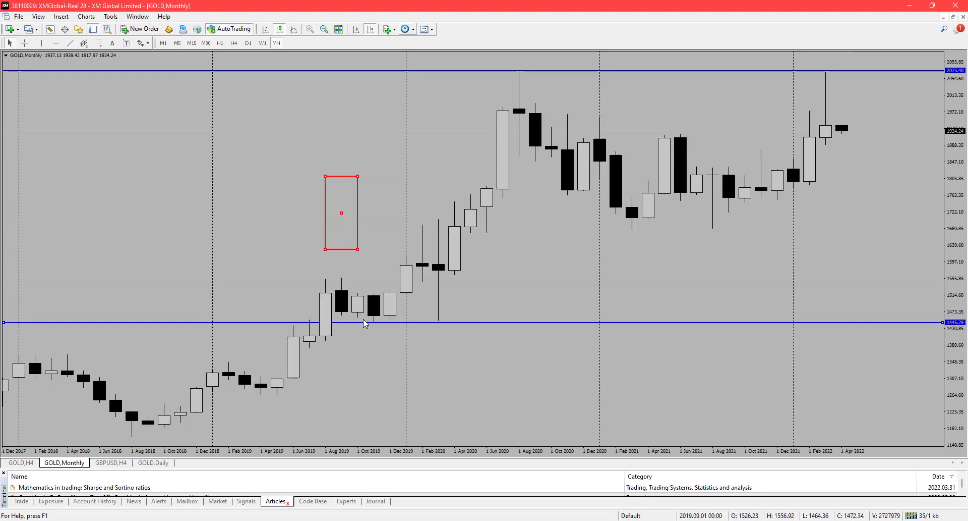
pyautogui.moveTo(368, 318)
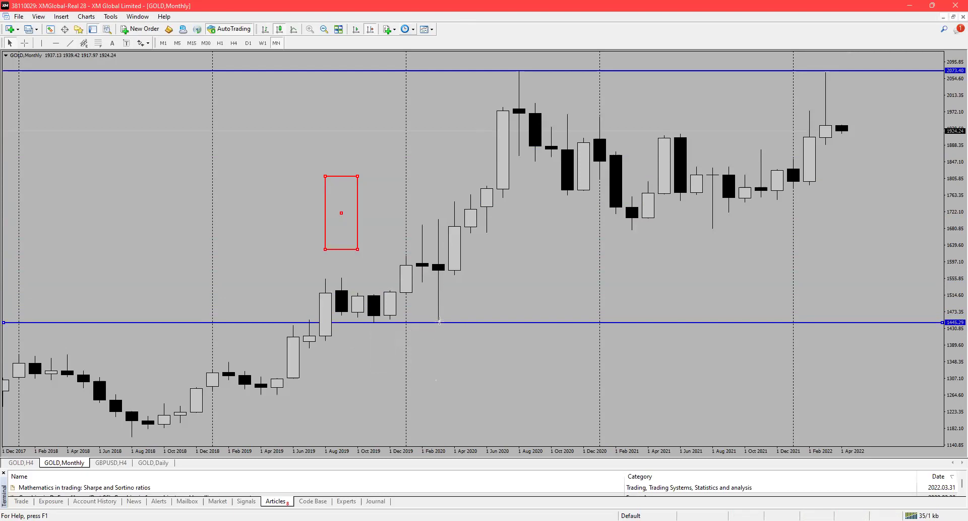
pyautogui.moveTo(439, 322); pyautogui.dragTo(377, 321)
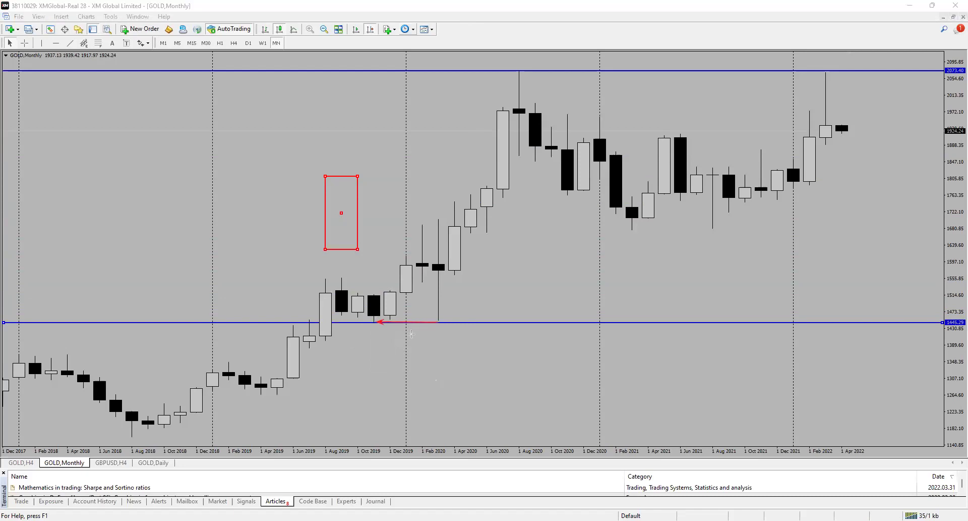
pyautogui.press('BackSpace')
# Trace the drop to the March 2020 low and the rally to the 2073.40 line with arrows, undoing them.
pyautogui.moveTo(408, 259); pyautogui.dragTo(438, 322)
pyautogui.press('BackSpace')
pyautogui.moveTo(437, 319); pyautogui.dragTo(439, 271)
pyautogui.hotkey('ctrl', 'z')
pyautogui.moveTo(454, 254)
pyautogui.mouseDown()
pyautogui.moveTo(467, 197)
pyautogui.moveTo(501, 146)
pyautogui.moveTo(516, 69)
pyautogui.mouseUp()
pyautogui.hotkey('ctrl', 'z')
pyautogui.hotkey('ctrl', 'z')
pyautogui.hotkey('ctrl', 'z')
# Place marks along the March 2020 lower wick and beneath the neighbouring late 2019 candles.
pyautogui.click(433, 285)
pyautogui.click(433, 295)
pyautogui.click(431, 304)
pyautogui.click(437, 315)
pyautogui.click(401, 294)
pyautogui.click(405, 288)
pyautogui.click(388, 323)
pyautogui.click(399, 317)
# Clear the marks around the March 2020 wick and delete the red rectangle and the horizontal line at 1445.29.
pyautogui.press('BackSpace')
pyautogui.press('BackSpace')
pyautogui.press('BackSpace')
pyautogui.press('BackSpace')
pyautogui.press('BackSpace')
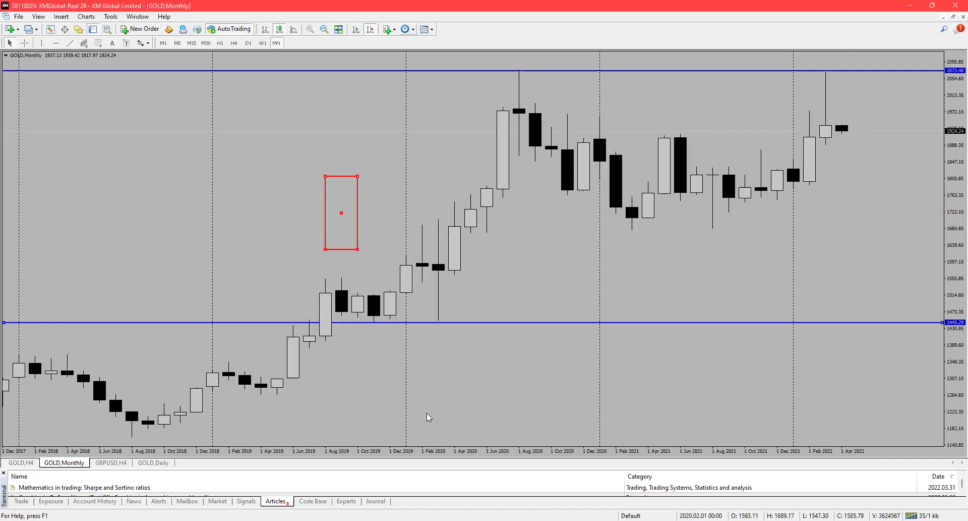
pyautogui.press('Delete')
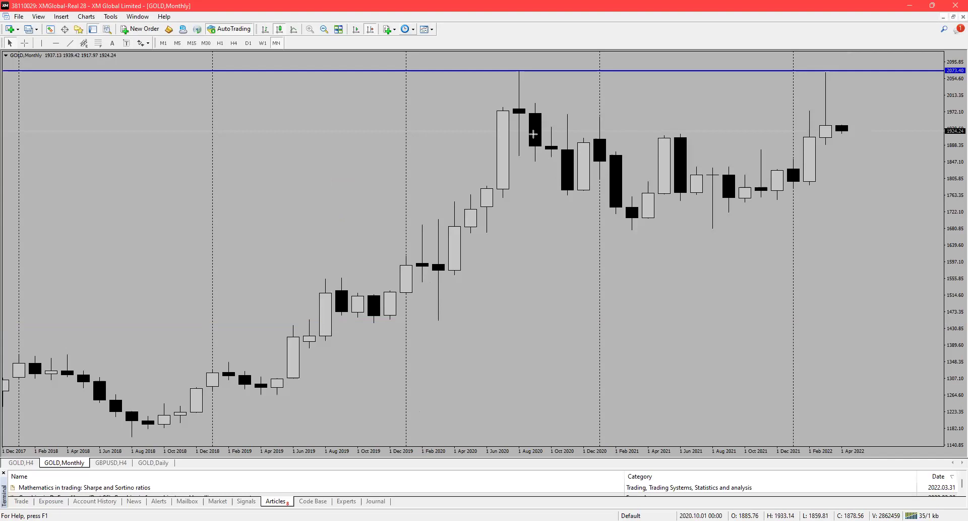
# Trace the monthly swings from the August 2020 high through the March 2022 high with connected red arrows, and erase them.
pyautogui.moveTo(565, 197)
pyautogui.mouseDown()
pyautogui.moveTo(599, 114)
pyautogui.moveTo(633, 230)
pyautogui.mouseUp()
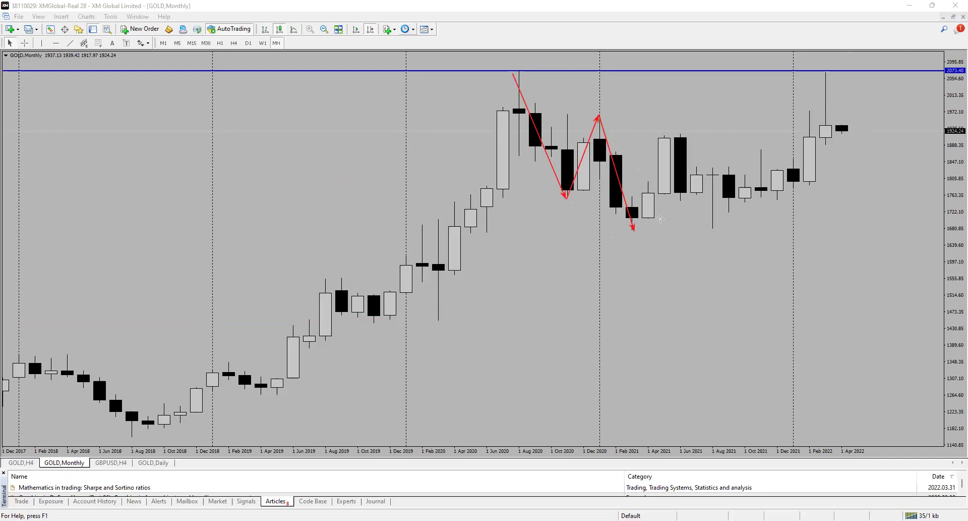
pyautogui.moveTo(634, 228); pyautogui.dragTo(673, 130)
pyautogui.moveTo(556, 194); pyautogui.dragTo(626, 192)
pyautogui.moveTo(673, 131)
pyautogui.mouseDown()
pyautogui.moveTo(681, 200)
pyautogui.moveTo(716, 163)
pyautogui.moveTo(717, 226)
pyautogui.moveTo(762, 150)
pyautogui.moveTo(772, 192)
pyautogui.moveTo(789, 164)
pyautogui.moveTo(808, 181)
pyautogui.moveTo(823, 77)
pyautogui.moveTo(833, 122)
pyautogui.mouseUp()
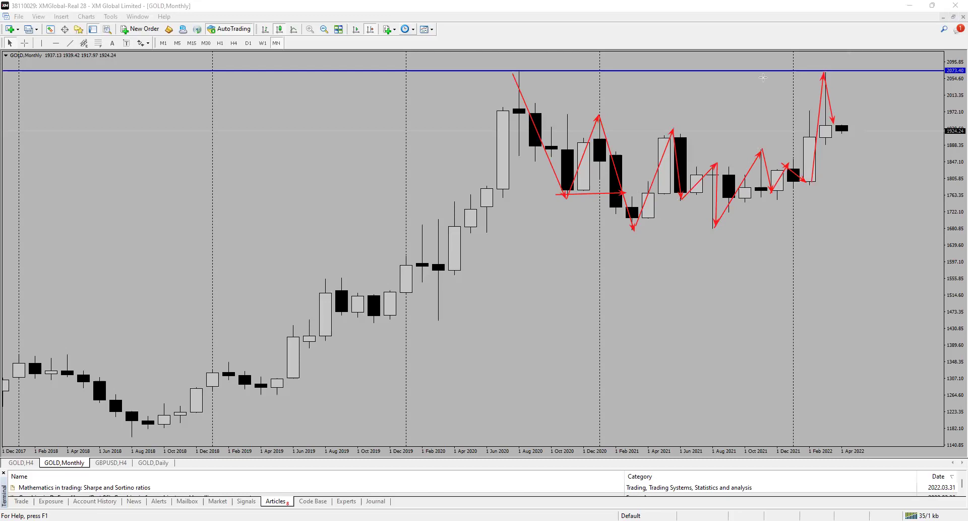
pyautogui.press('e')
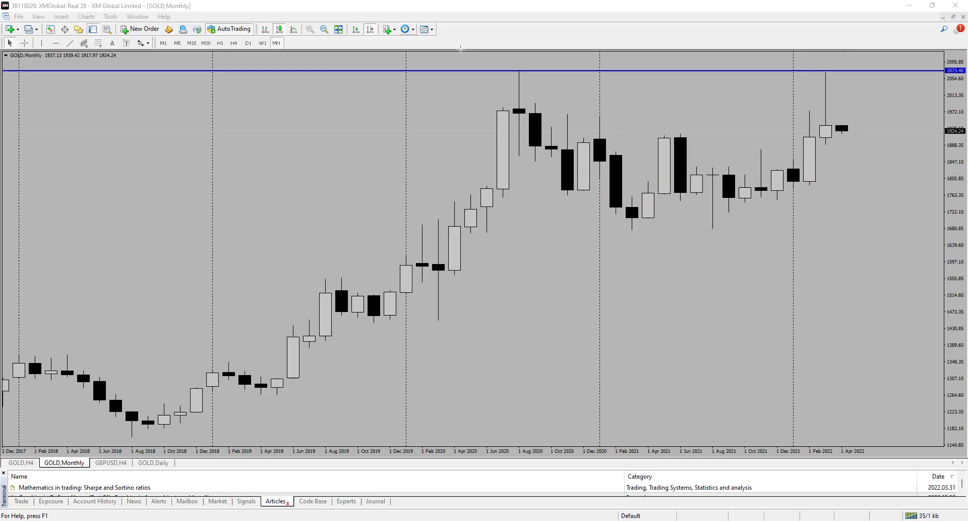
# Switch the GOLD chart to the weekly timeframe and show the latest candles with the 2020 and 2022 highs at the 2073.40 line.
pyautogui.click(262, 44)
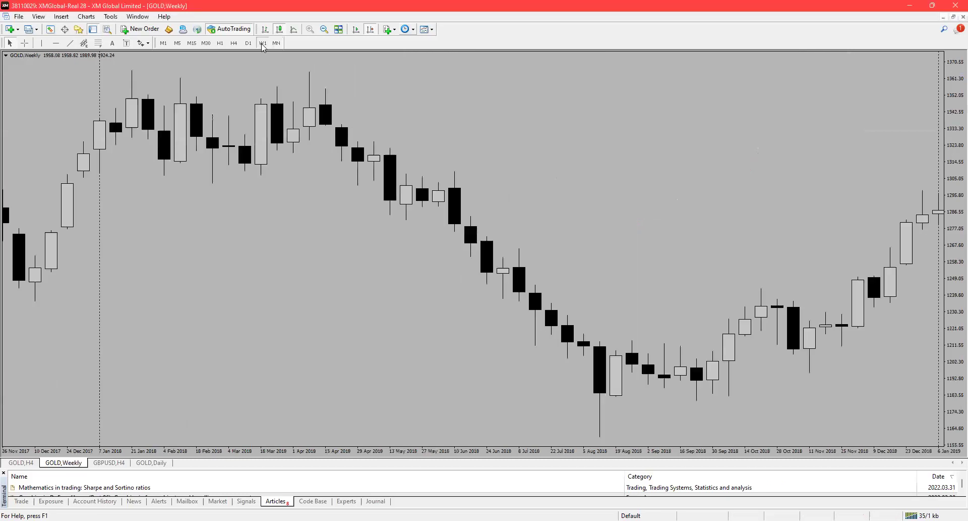
pyautogui.click(358, 30)
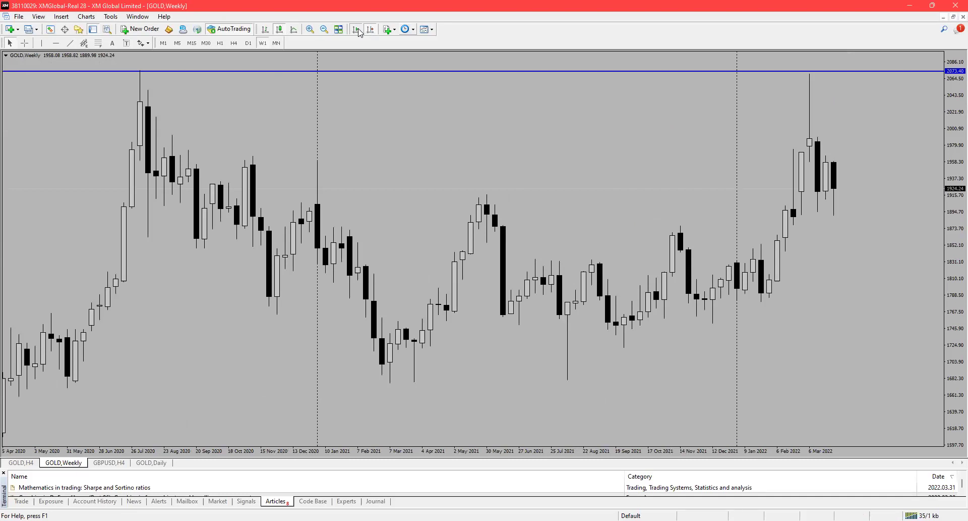
pyautogui.click(357, 28)
pyautogui.scroll(3, 231, 305)
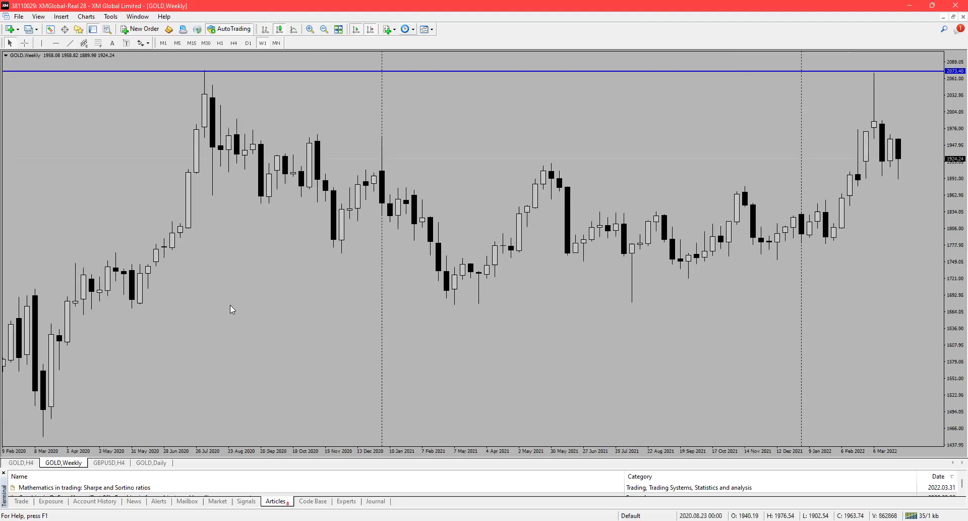
pyautogui.scroll(3, 230, 306)
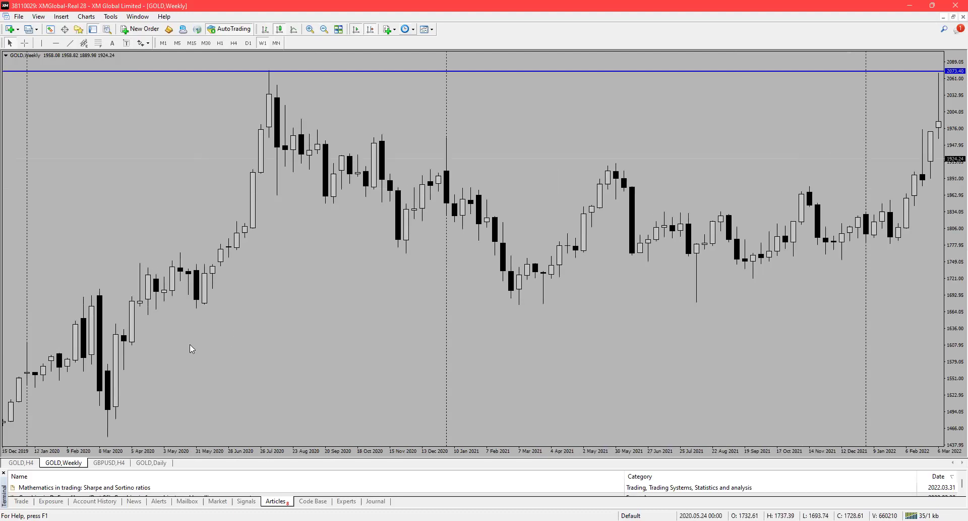
pyautogui.middleClick(179, 309)
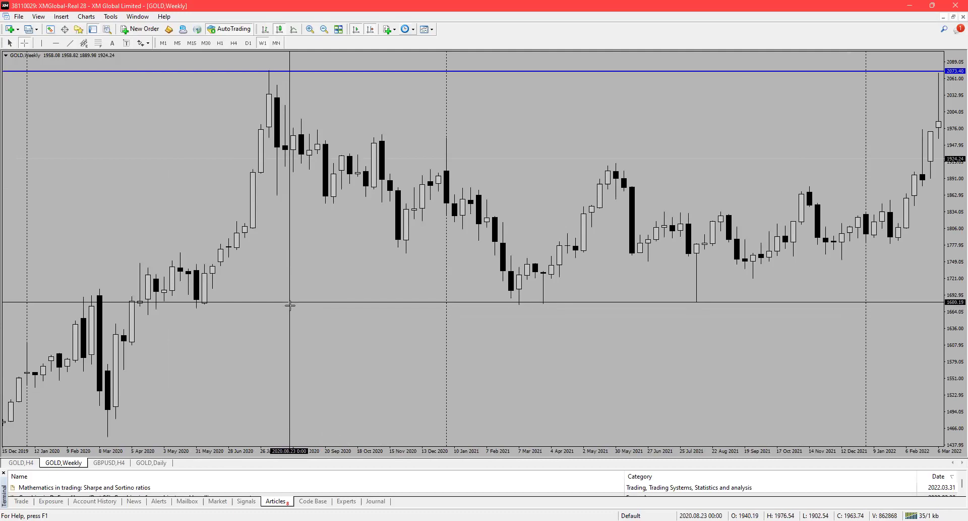
pyautogui.scroll(-4, 415, 330)
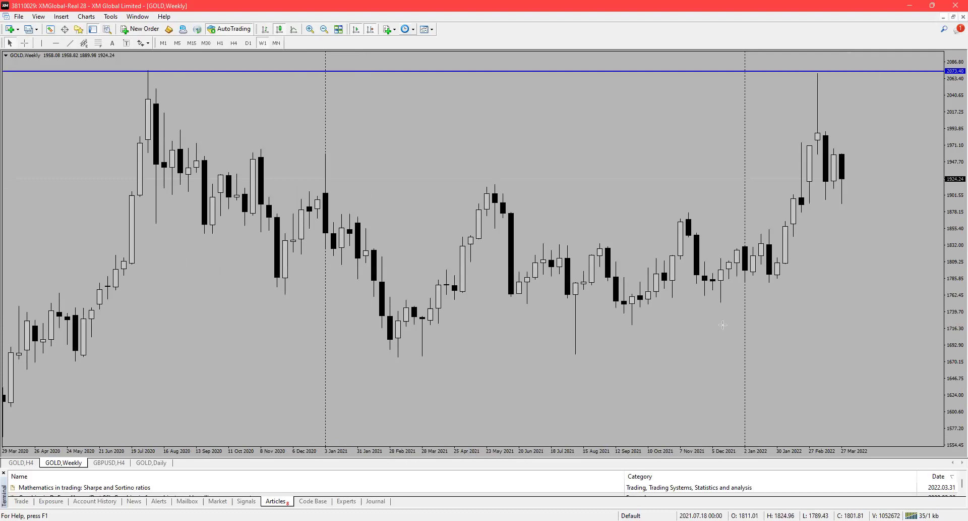
# Trace the weekly lows of November and December 2021 and the climb to the March 2022 high with red arrows, and erase them.
pyautogui.moveTo(675, 297)
pyautogui.mouseDown()
pyautogui.moveTo(721, 297)
pyautogui.moveTo(735, 243)
pyautogui.moveTo(747, 278)
pyautogui.moveTo(760, 246)
pyautogui.moveTo(779, 281)
pyautogui.moveTo(821, 91)
pyautogui.mouseUp()
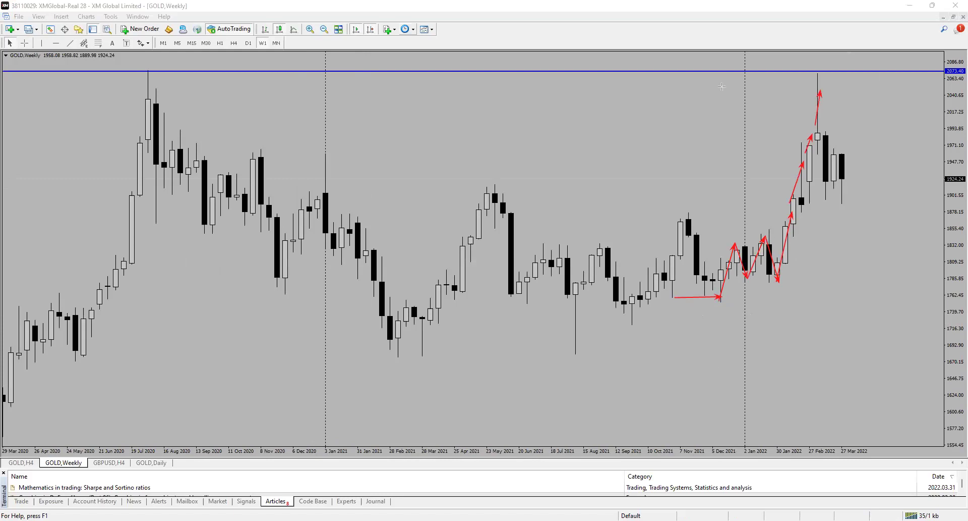
pyautogui.press('e')
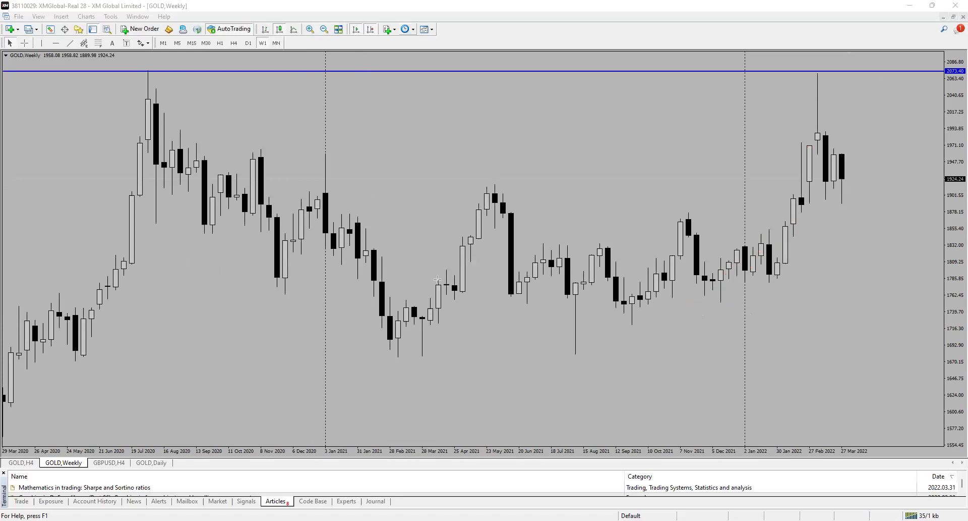